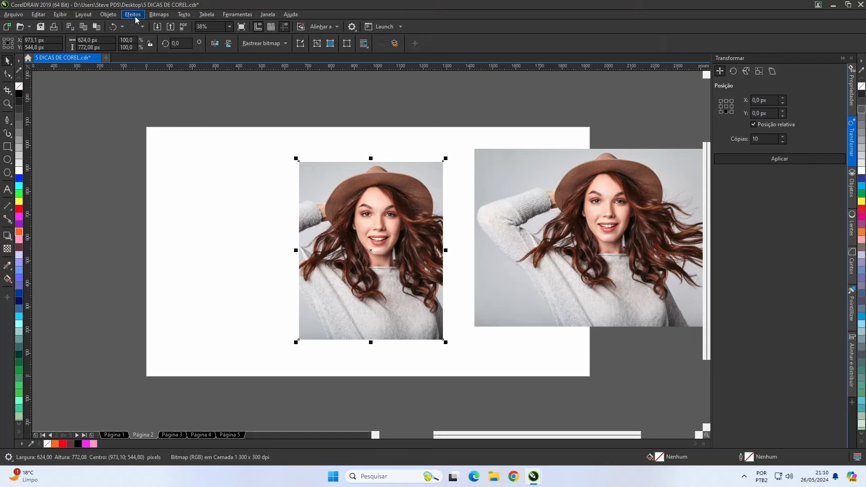
- Preview a Gaussian blur on the intersected portrait piece without applying it
click(133, 16)
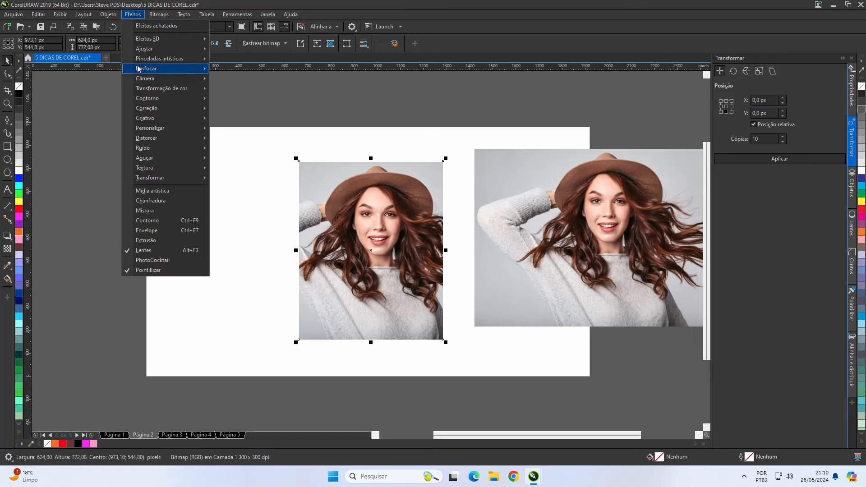
mouse_move(158, 69)
click(226, 79)
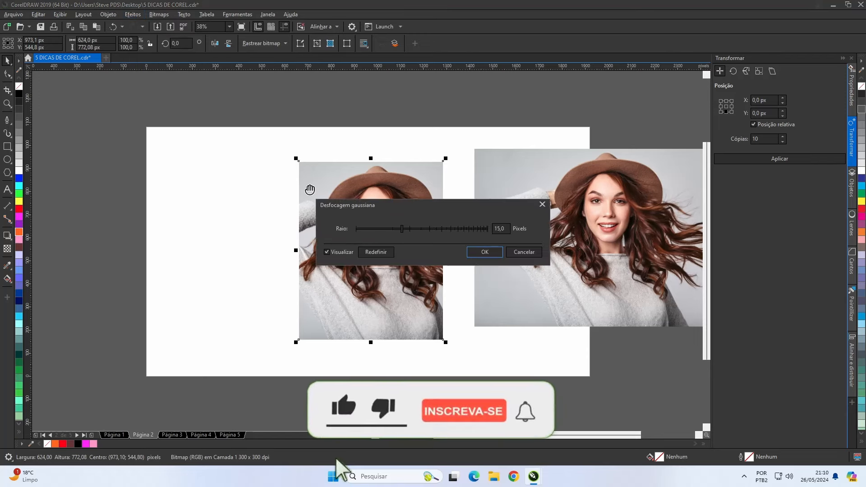
drag(389, 207, 170, 108)
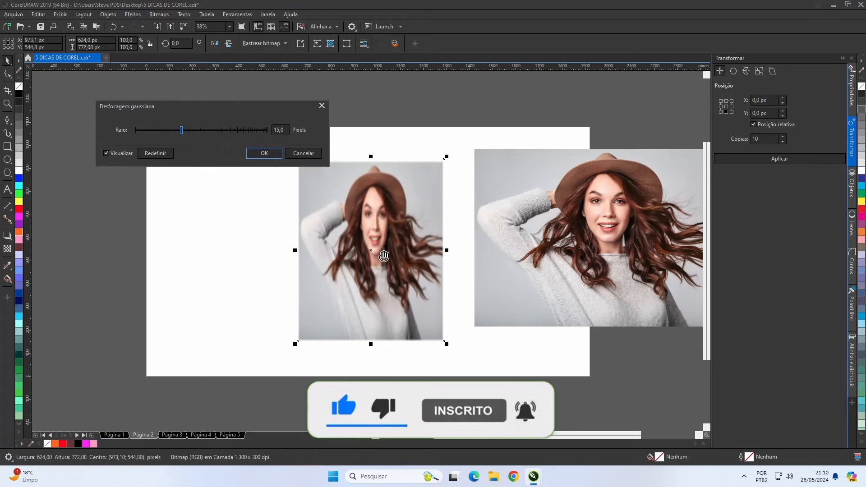
click(303, 153)
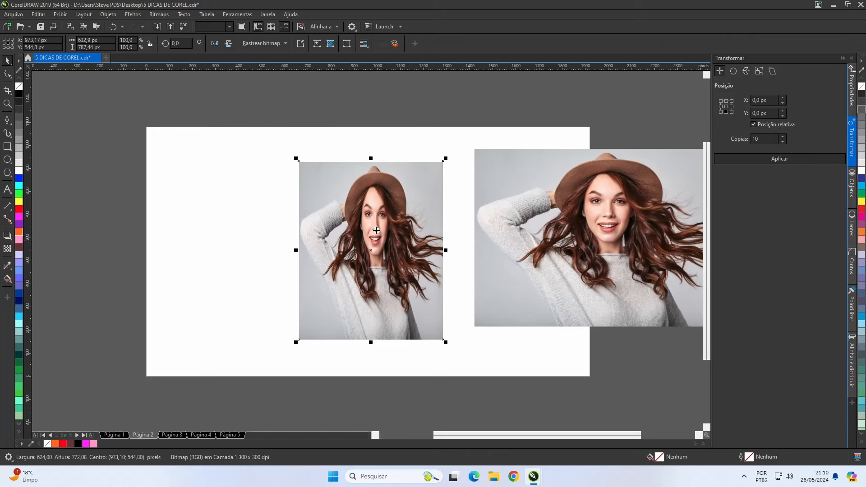
- Undo the recent edits until the full photo is back beneath the rectangle outline
drag(636, 226, 623, 227)
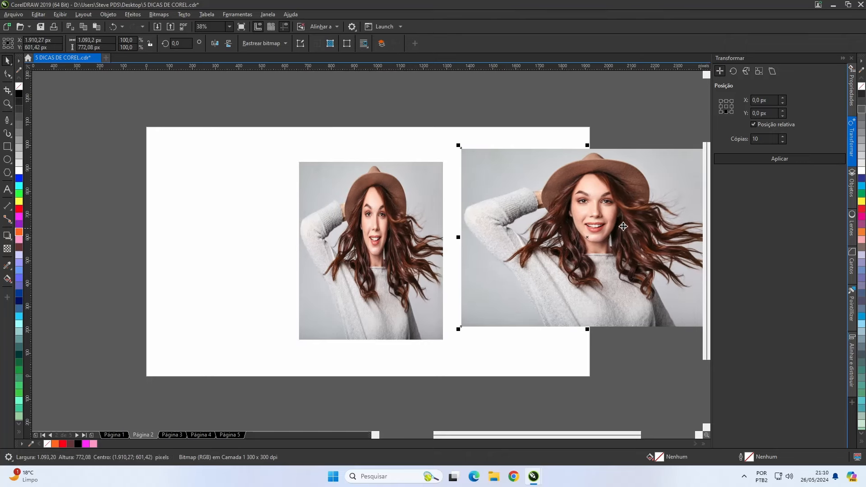
key(ctrl+z)
key(ctrl+z)
key(ctrl+z)
key(ctrl+z)
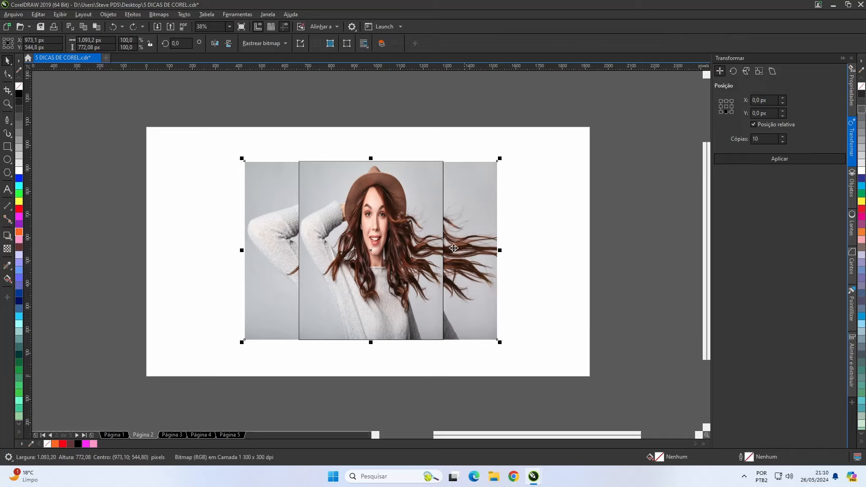
- Delete the squashed intersected copy, keeping the full photo and the rectangle outline
click(392, 252)
key(Delete)
click(391, 253)
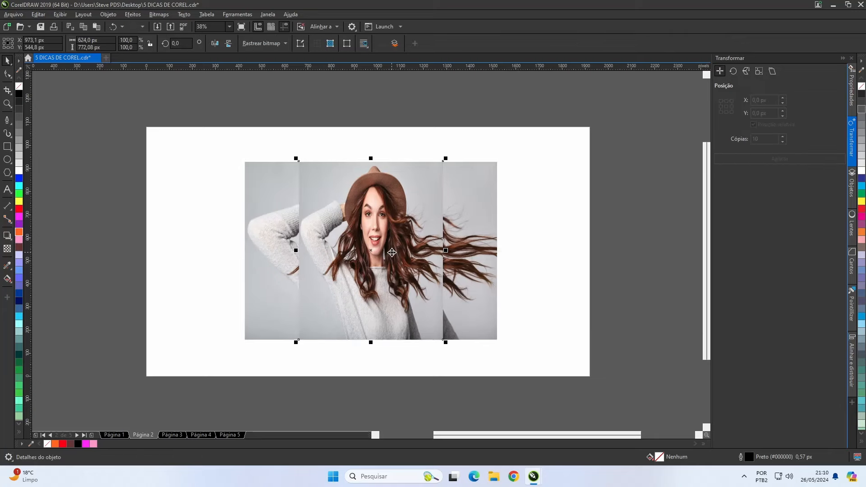
key(Delete)
key(ctrl+z)
key(Delete)
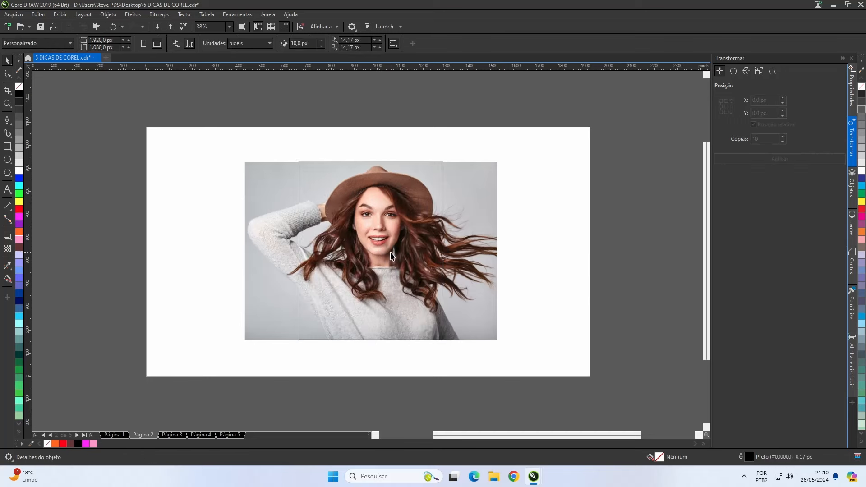
- Intersect the rectangle outline with the full photo to produce a portrait-shaped piece
click(392, 255)
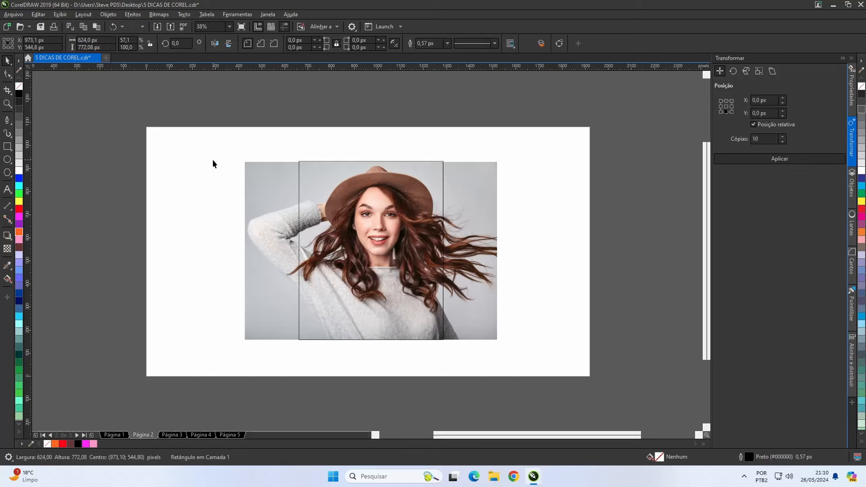
drag(212, 161, 330, 209)
key(Escape)
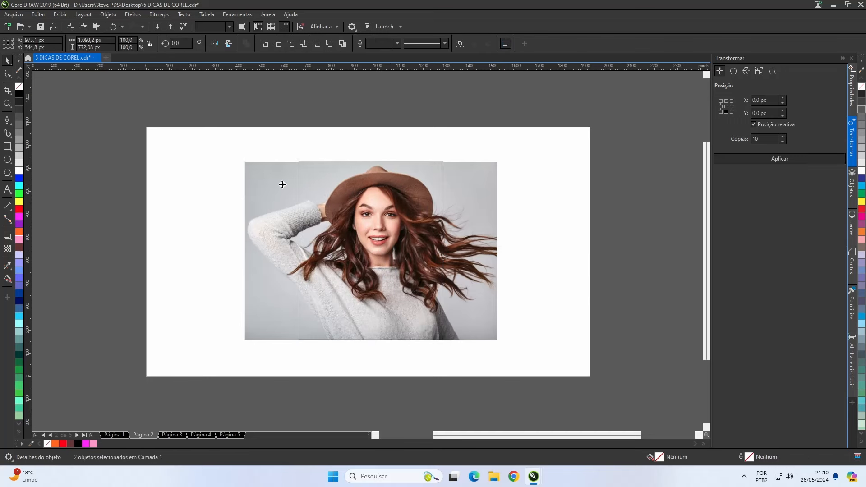
click(299, 175)
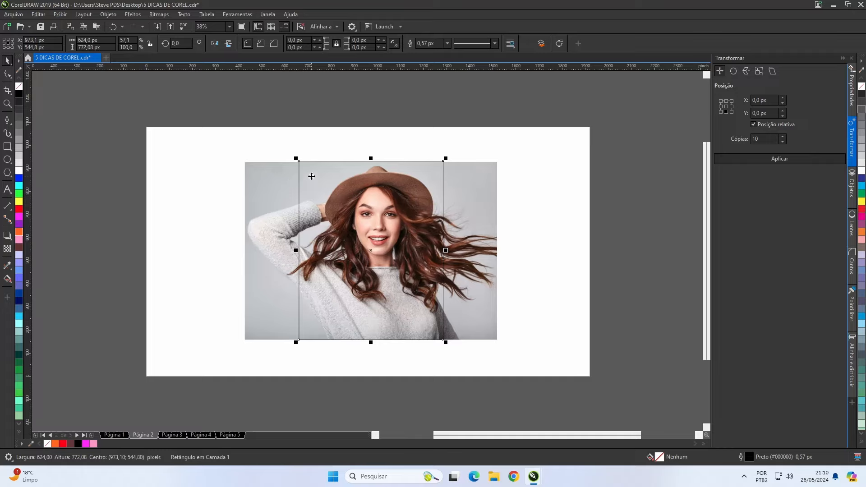
shift+click(280, 179)
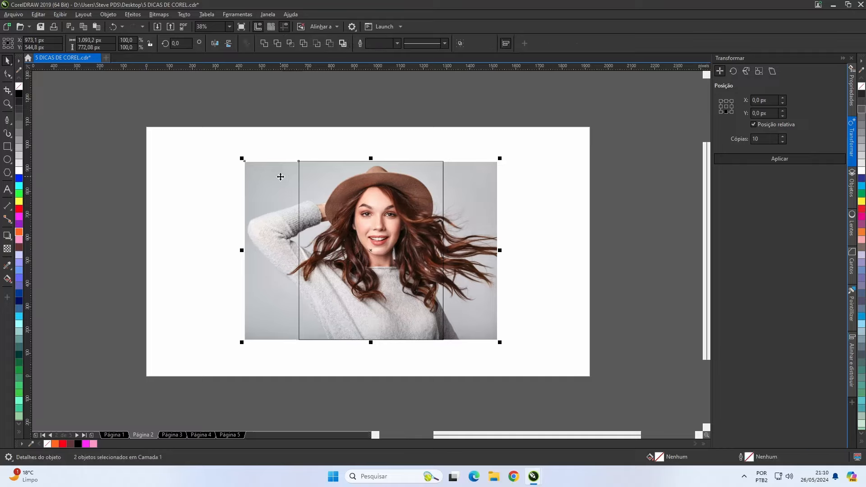
click(290, 43)
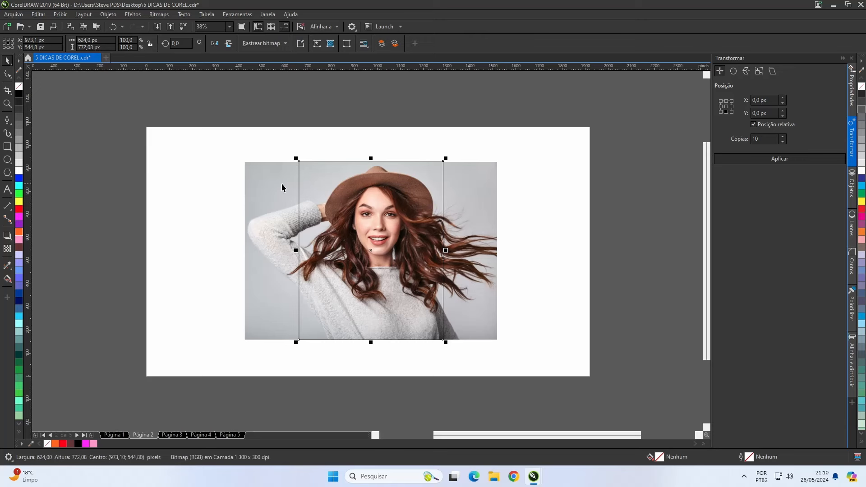
- Move the full photo and the rectangle clear of the intersected piece, and apply Crop Bitmap to that piece
drag(342, 187, 493, 186)
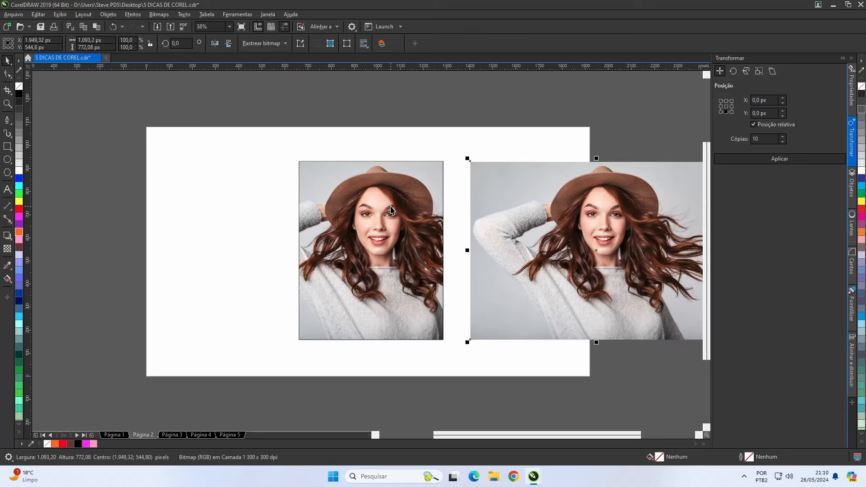
drag(390, 207, 216, 207)
click(345, 214)
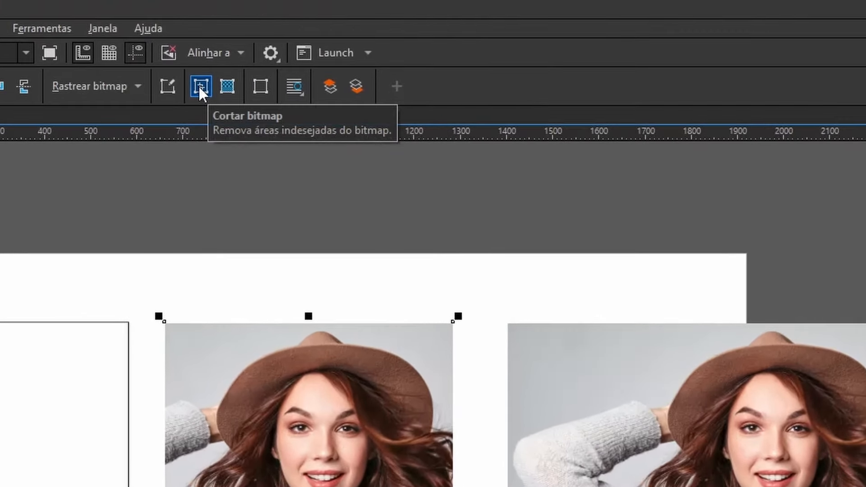
click(199, 86)
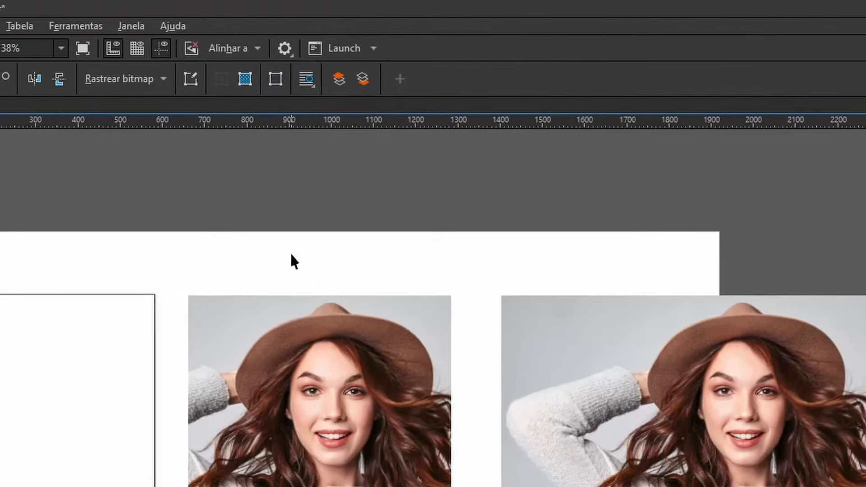
click(292, 255)
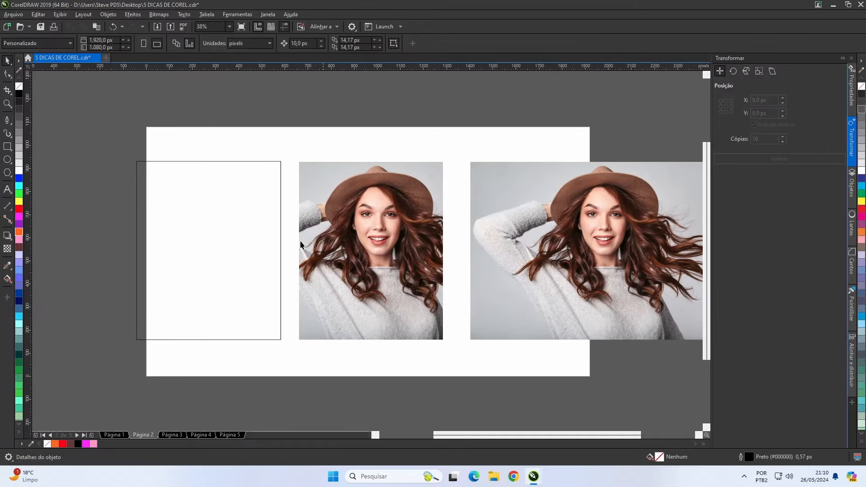
- Preview a Gaussian blur on the piece trimmed with Crop Bitmap, without applying it
click(371, 216)
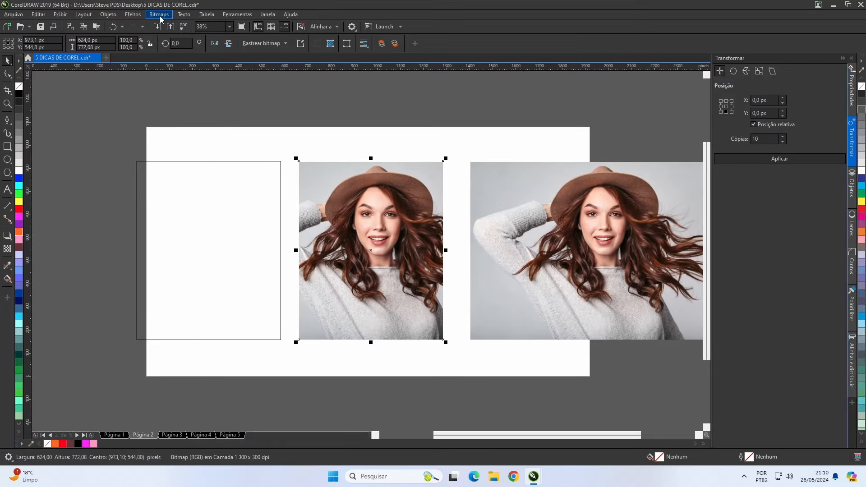
click(132, 14)
mouse_move(182, 70)
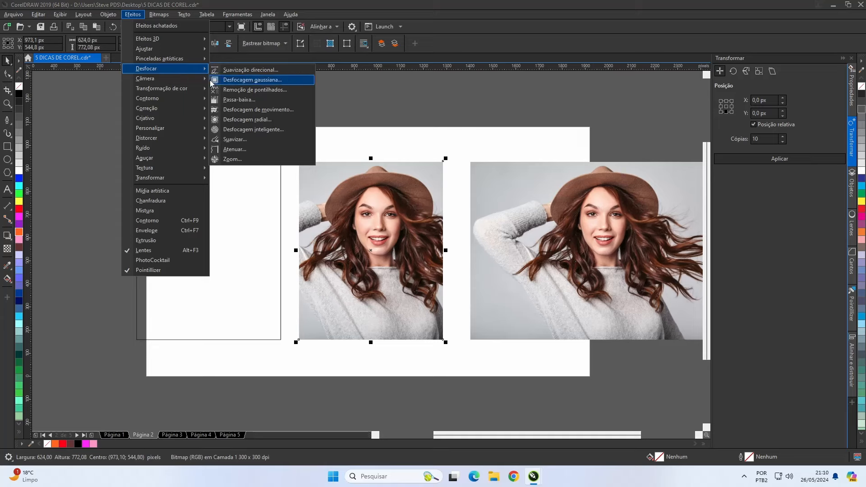
click(211, 80)
drag(415, 204, 529, 131)
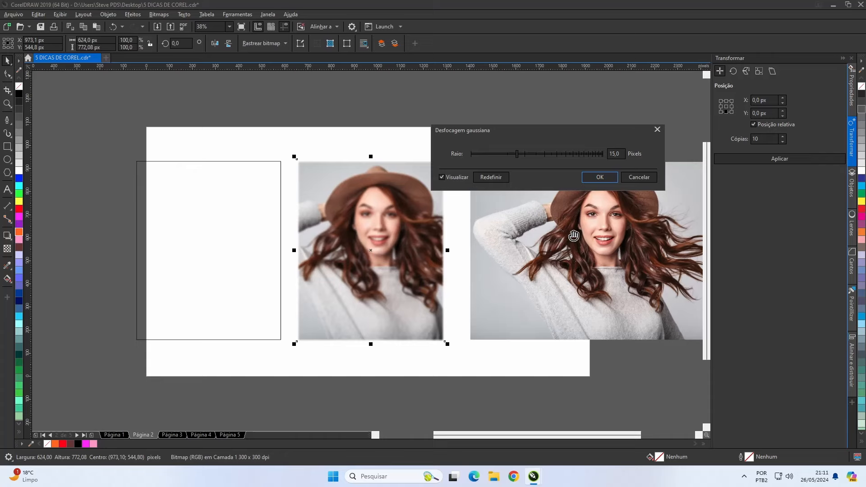
click(639, 177)
- Delete the trimmed piece, and center both the full photo and the rectangle outline on the page
click(408, 258)
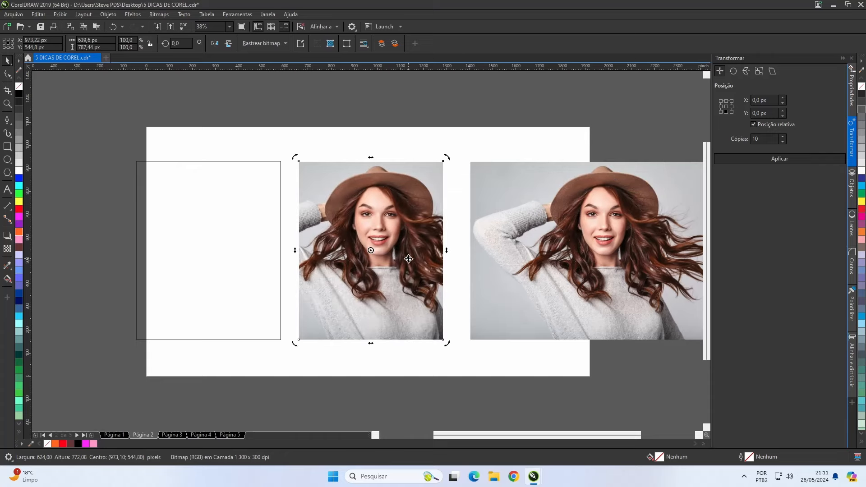
key(Delete)
click(494, 257)
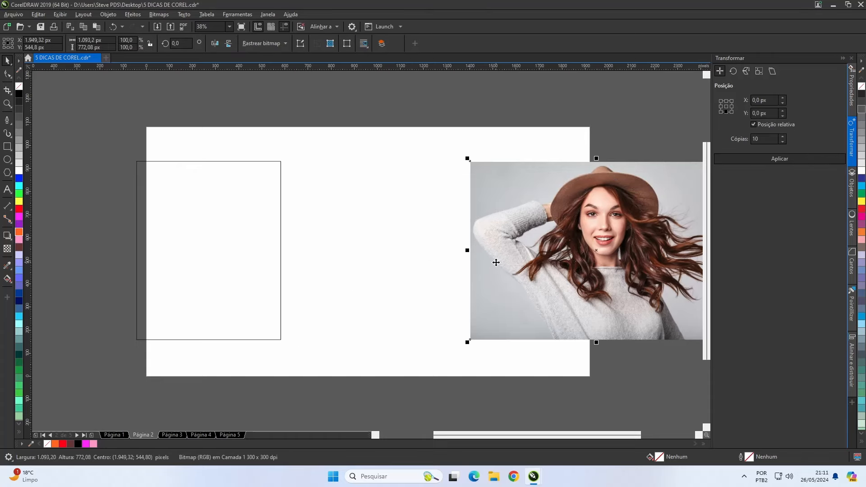
key(p)
click(205, 249)
key(p)
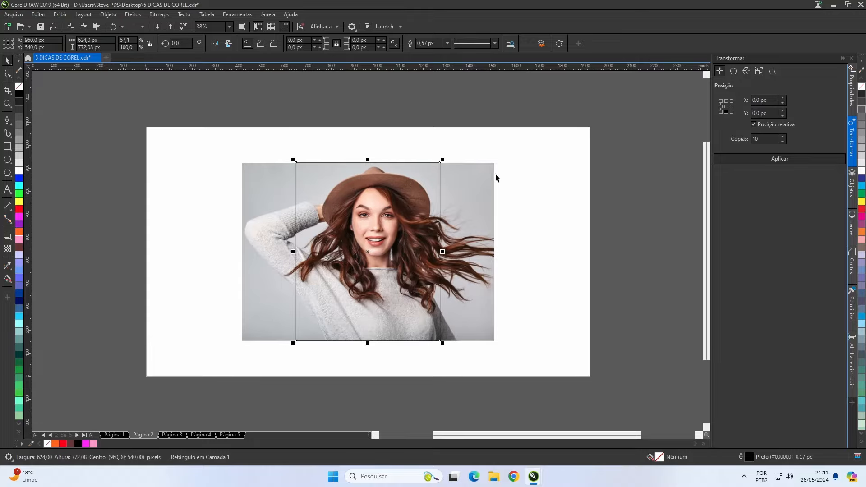
- Crop the full photo to the bounds of the rectangle outline with the Crop tool
click(481, 175)
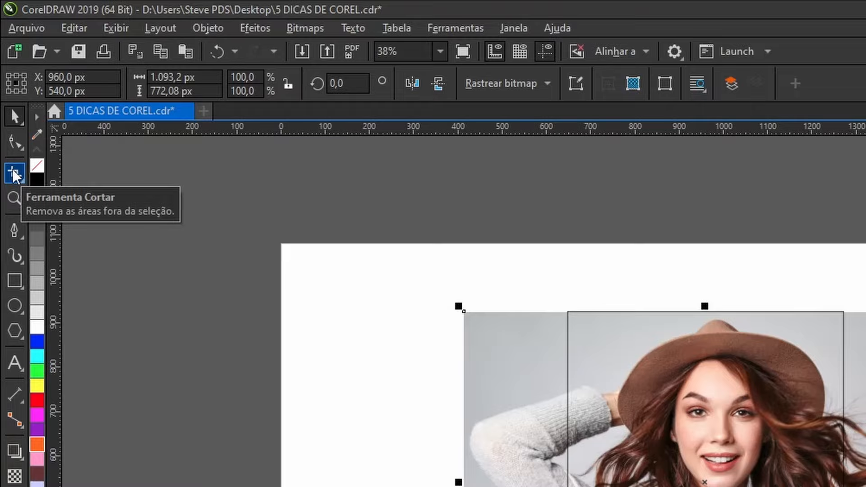
click(7, 90)
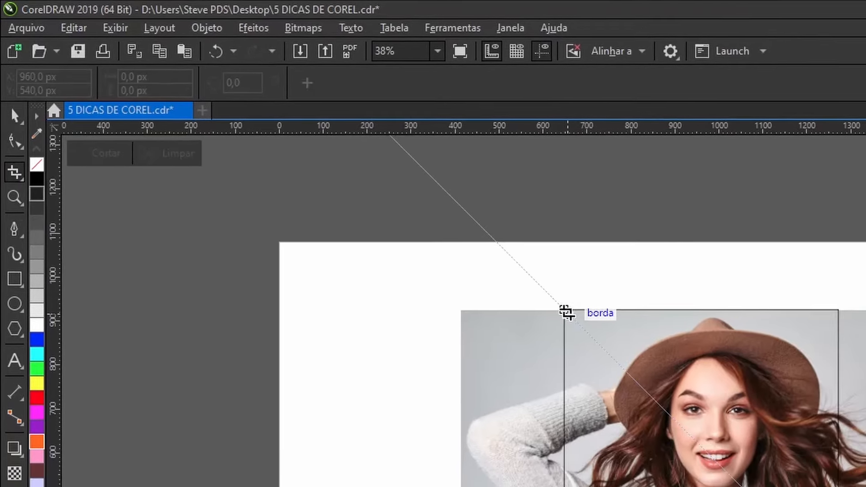
drag(564, 310, 439, 340)
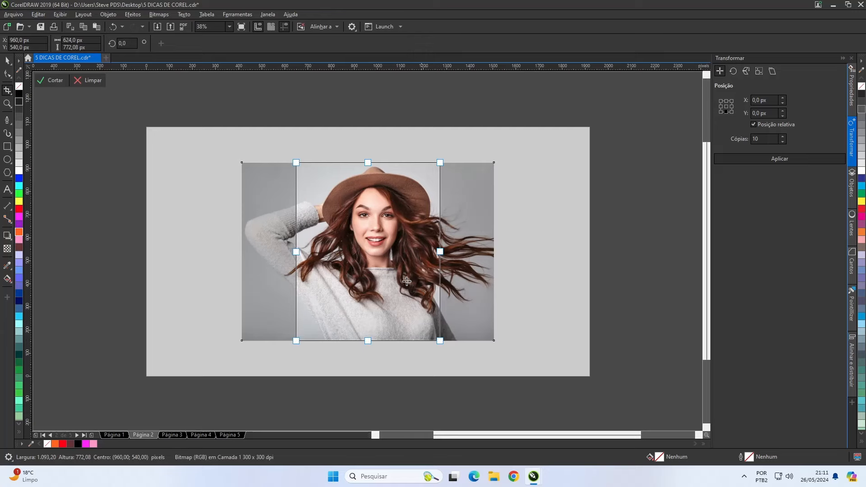
click(52, 80)
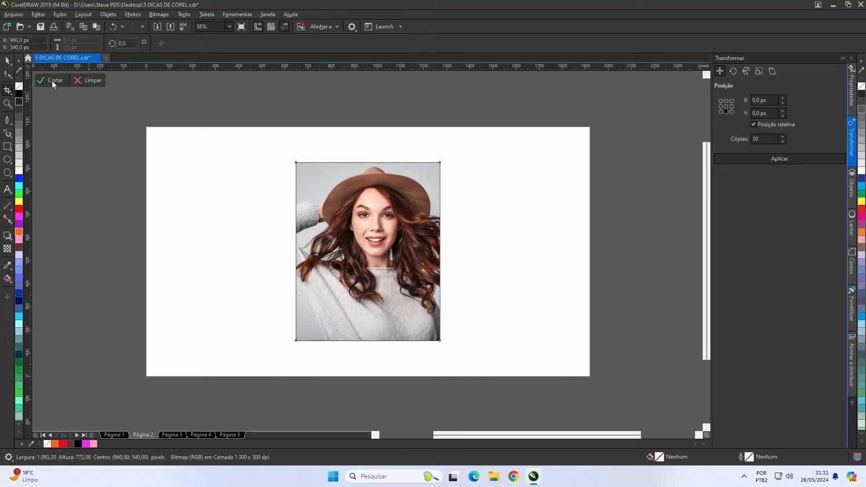
- Move the rectangle outline off the cropped photo and delete it
click(7, 60)
drag(313, 186, 168, 180)
key(Delete)
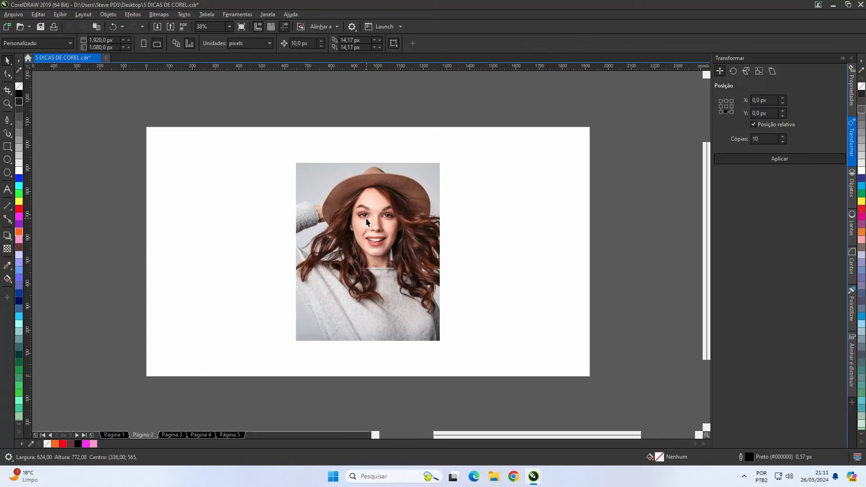
- Preview a Gaussian blur on the photo cropped with the Crop tool, without applying it, and deselect the photo
click(367, 218)
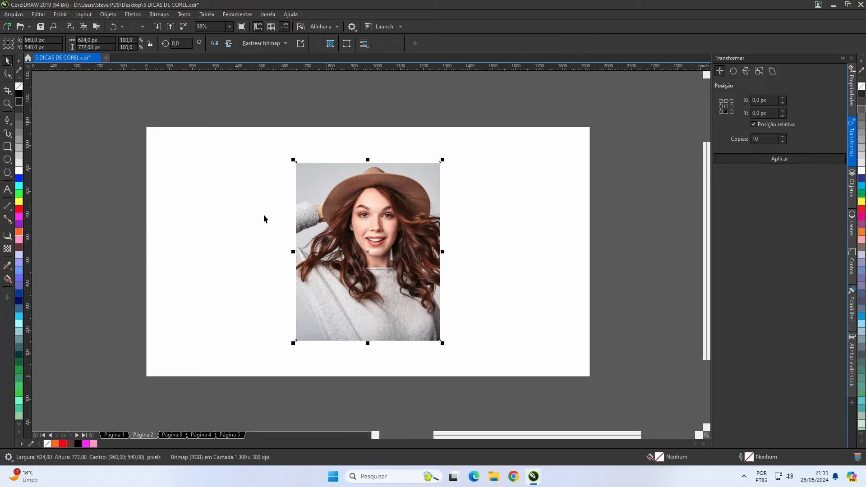
click(134, 15)
mouse_move(143, 71)
click(262, 80)
drag(453, 204, 577, 143)
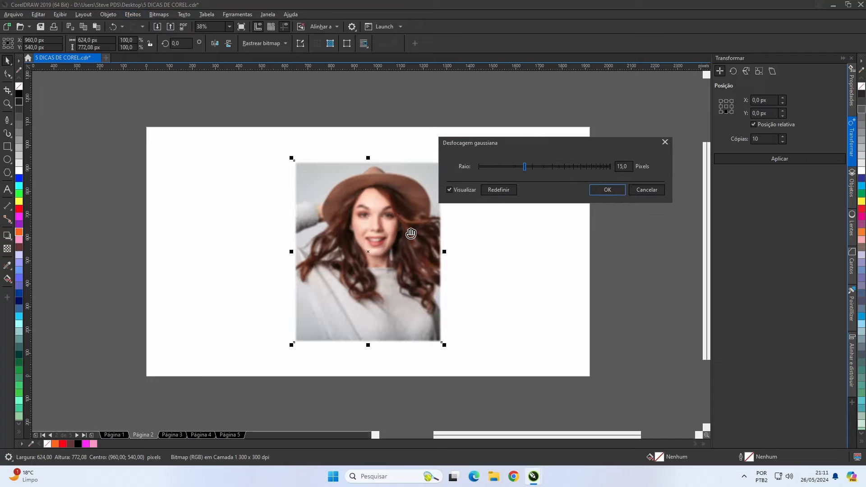
click(646, 190)
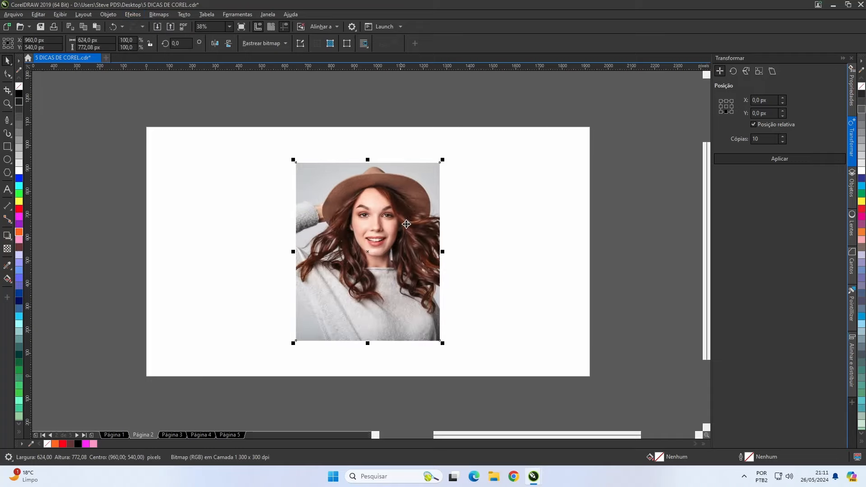
click(471, 218)
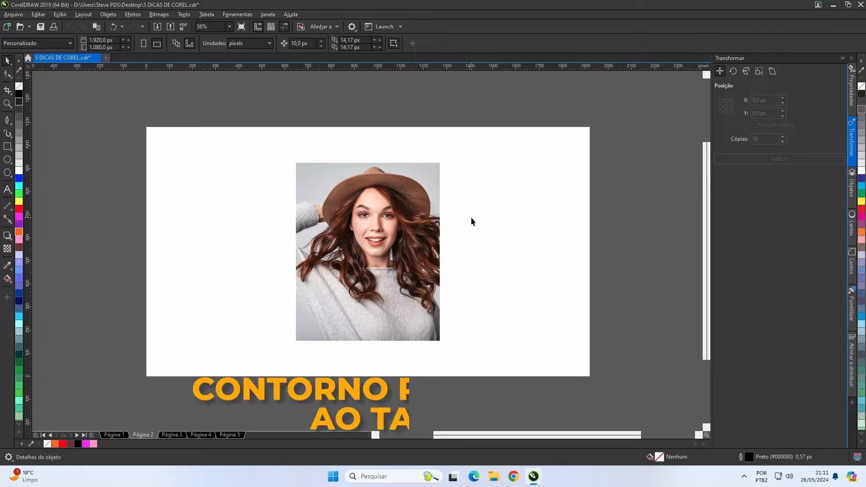
- Go to page 3, select the orange text and examine the thickness of its outline up close
key(Page_Down)
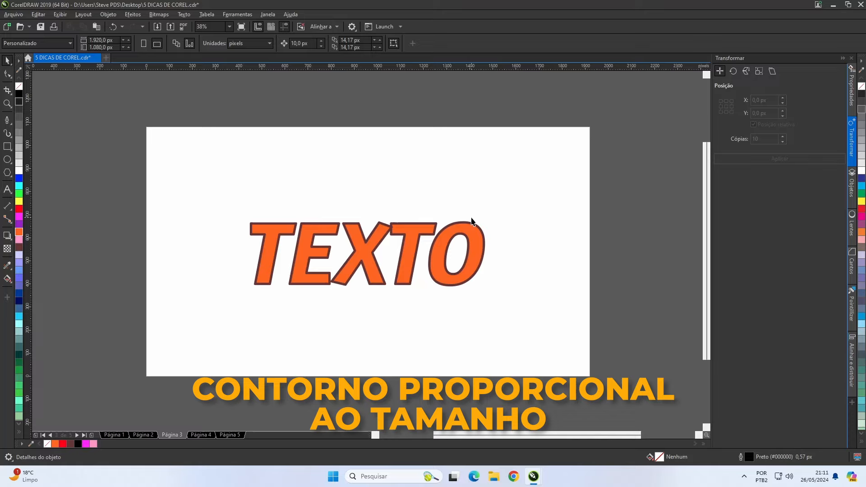
click(413, 252)
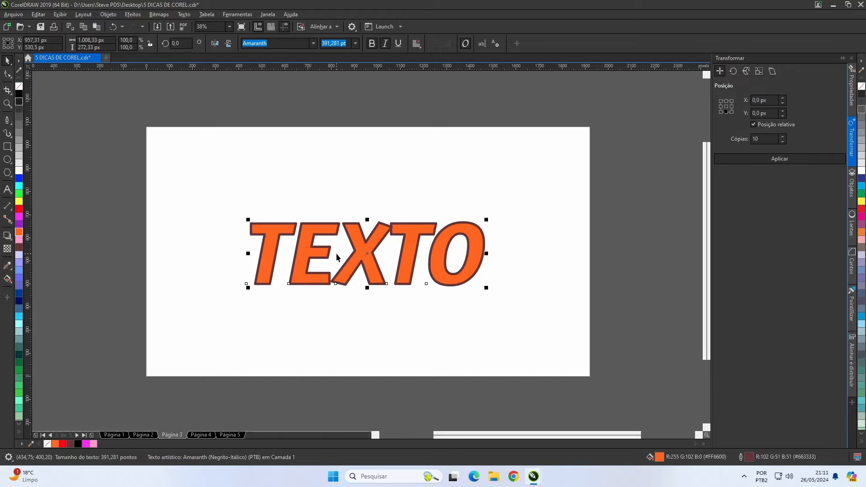
key(shift+F2)
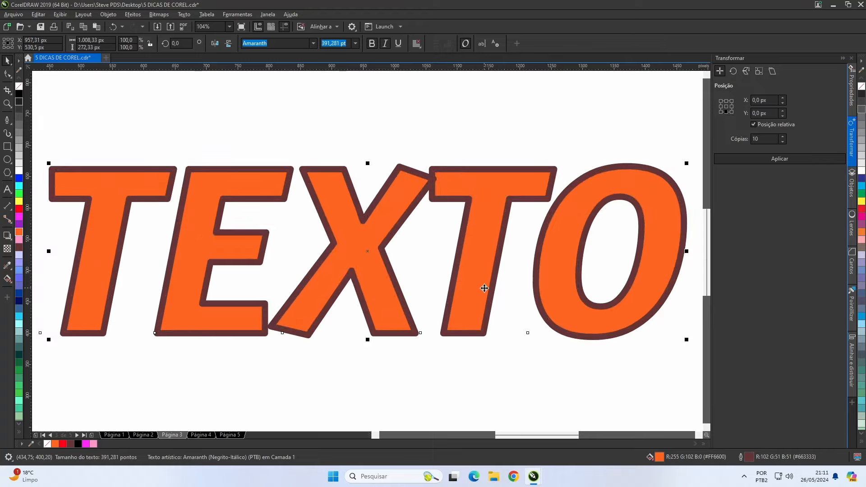
scroll(484, 287, down, 2)
scroll(308, 241, down, 2)
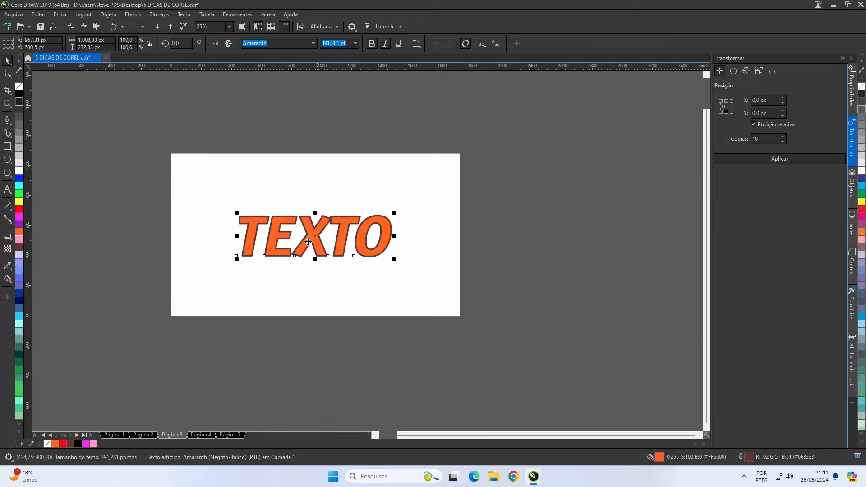
scroll(306, 241, up, 2)
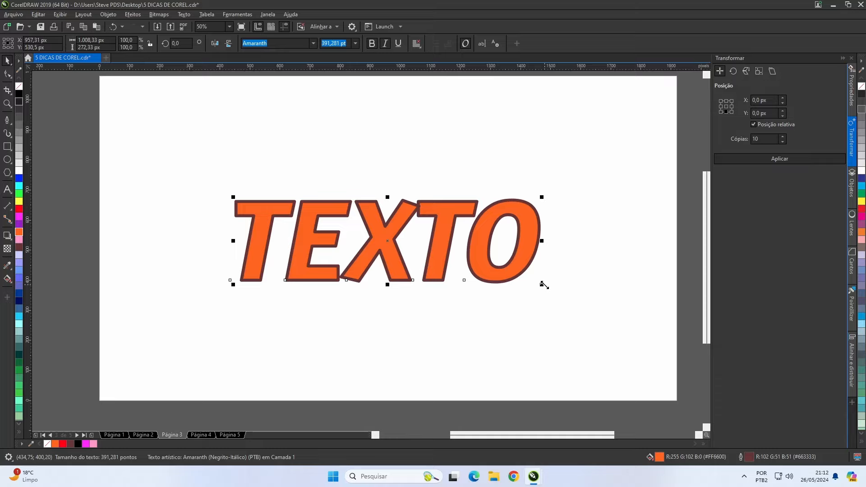
- Try scaling the text about its center to about 267 px and about 1,815 px wide, undoing each resize, and deselect it
drag(544, 285, 456, 255)
scroll(406, 232, up, 2)
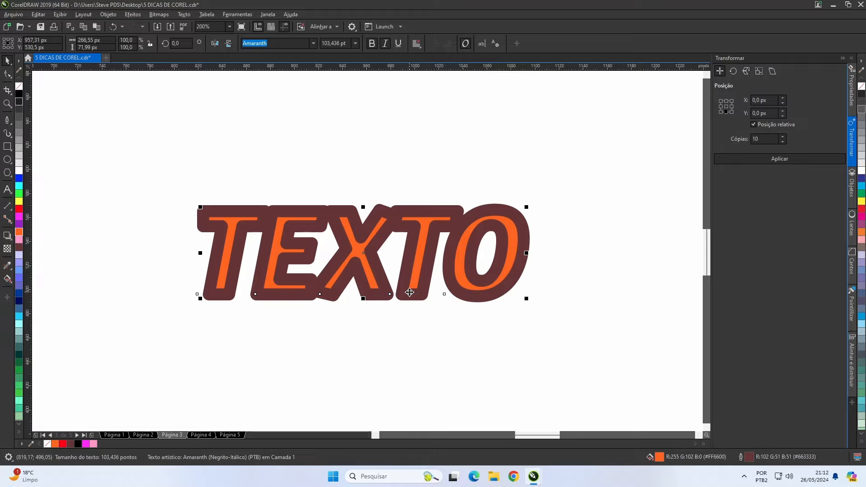
key(shift+F4)
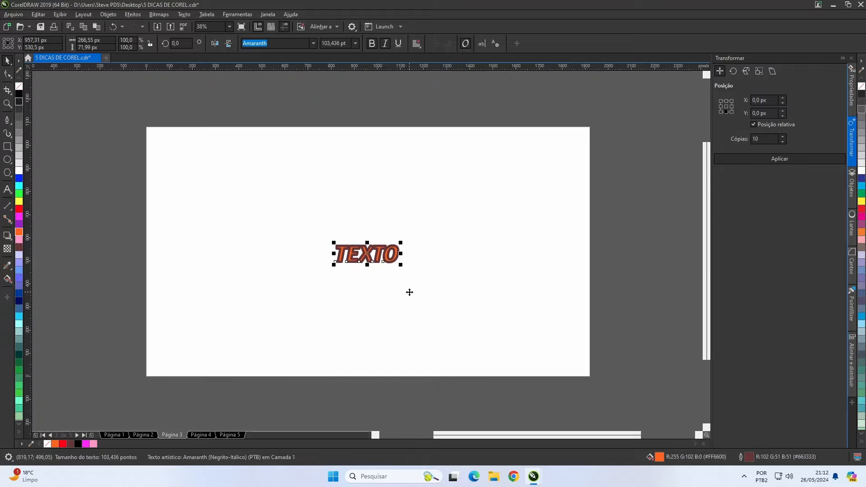
key(ctrl+z)
drag(483, 291, 599, 355)
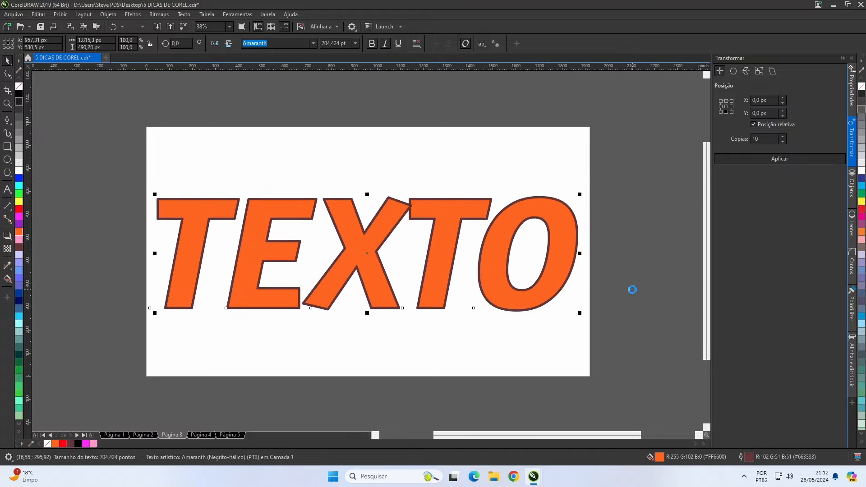
key(ctrl+z)
click(466, 298)
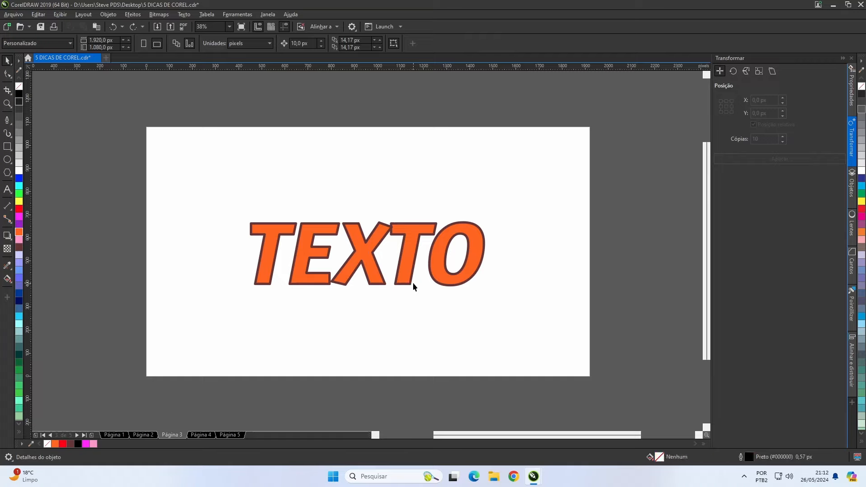
- Enable Escala com objeto in the orange text's outline pen properties
click(439, 282)
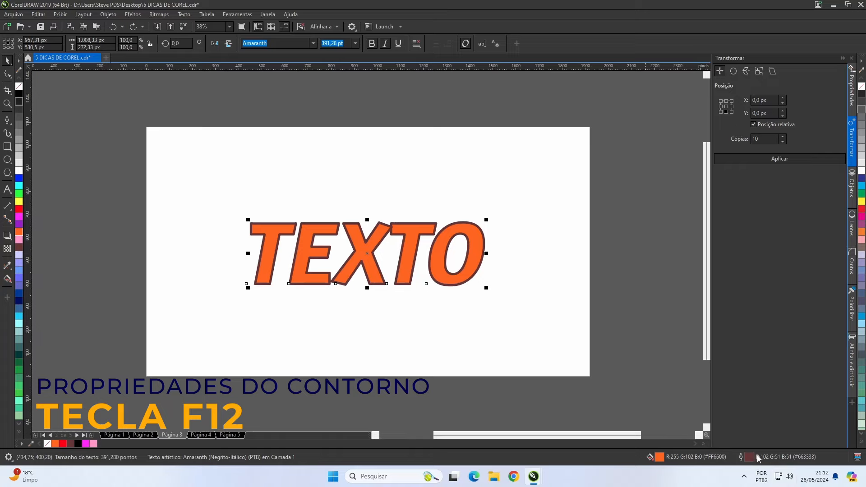
key(F12)
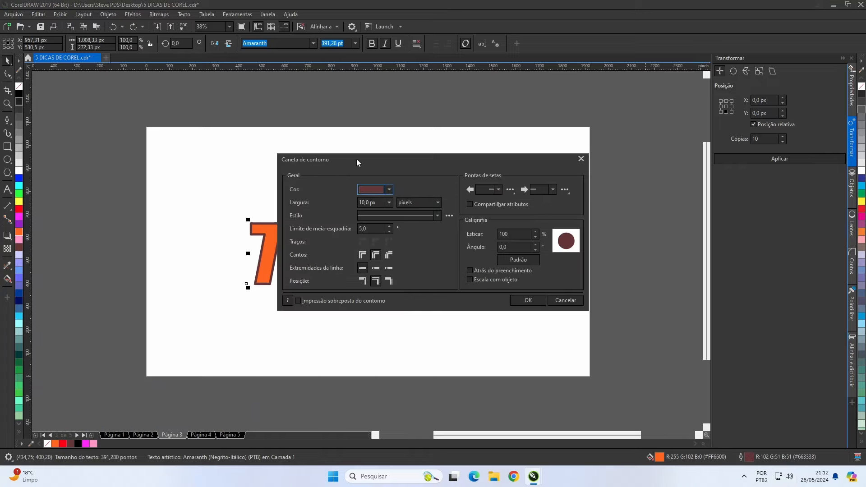
drag(356, 160, 309, 57)
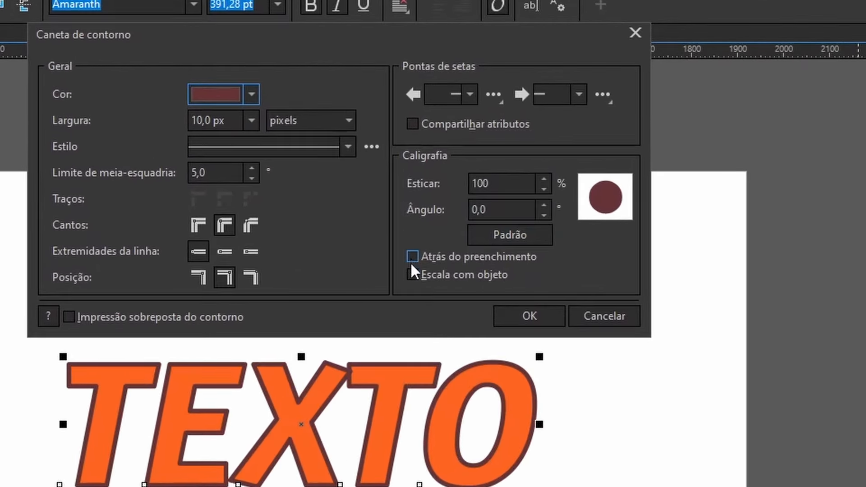
click(412, 274)
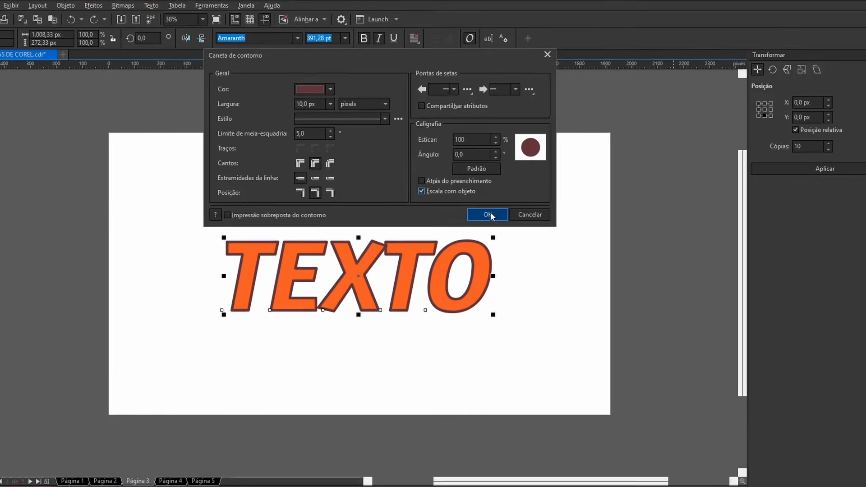
click(514, 273)
- Test the scaling outline by resizing the text to about 313 px and about 1,659 px wide, undoing each resize
click(467, 283)
click(466, 278)
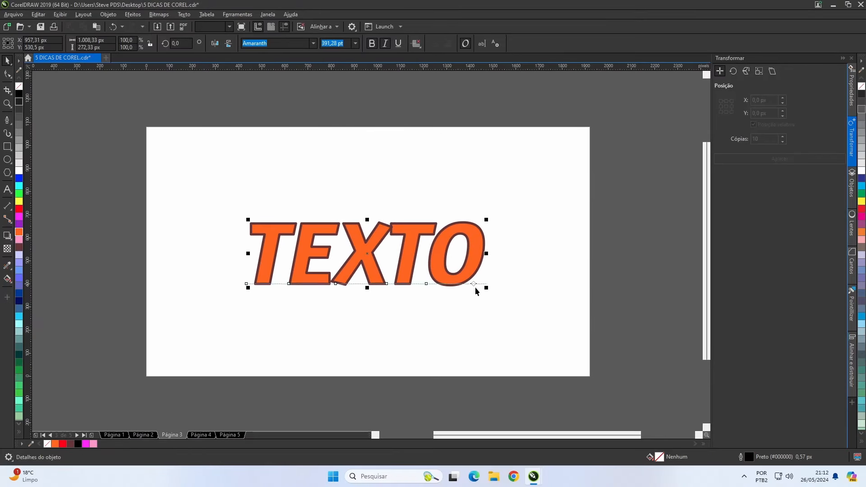
drag(487, 288, 448, 269)
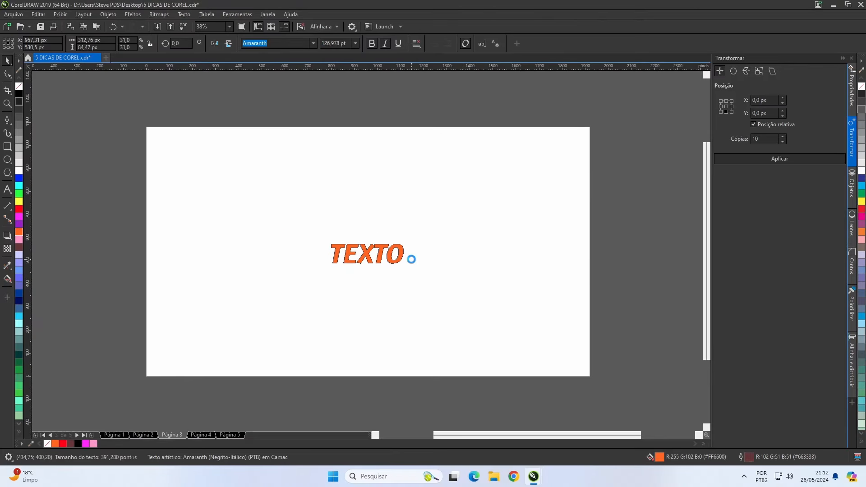
scroll(368, 254, up, 4)
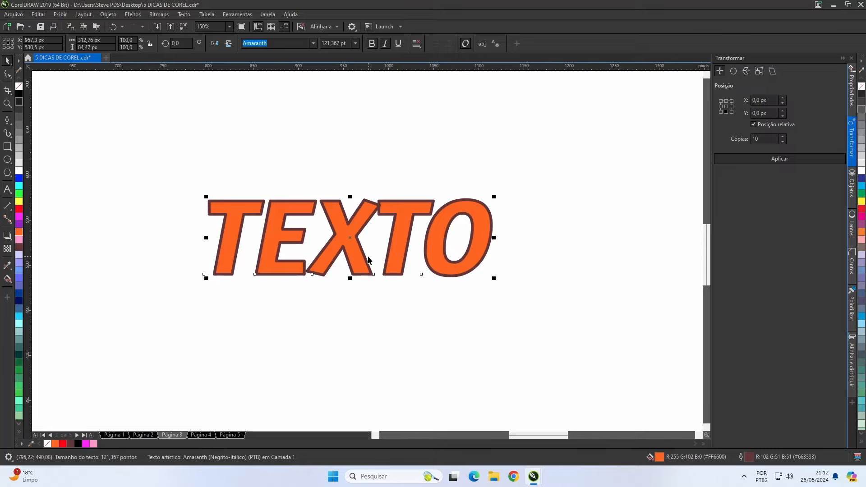
scroll(368, 260, down, 4)
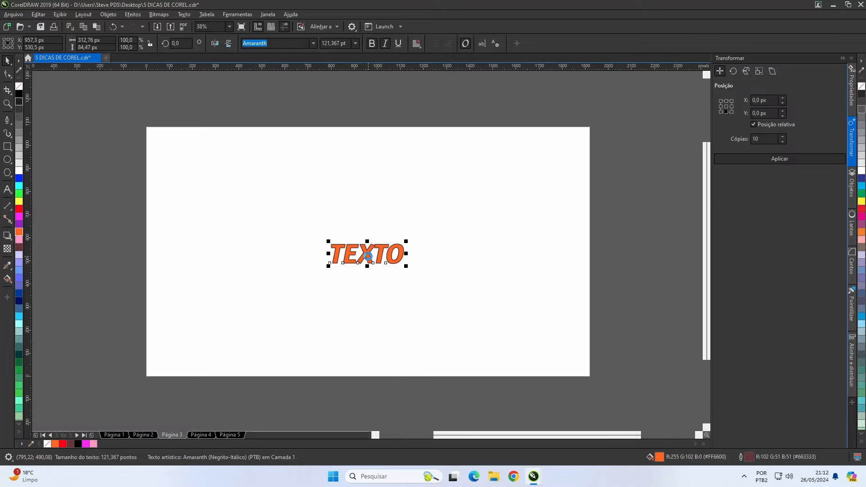
key(ctrl+z)
drag(489, 286, 563, 353)
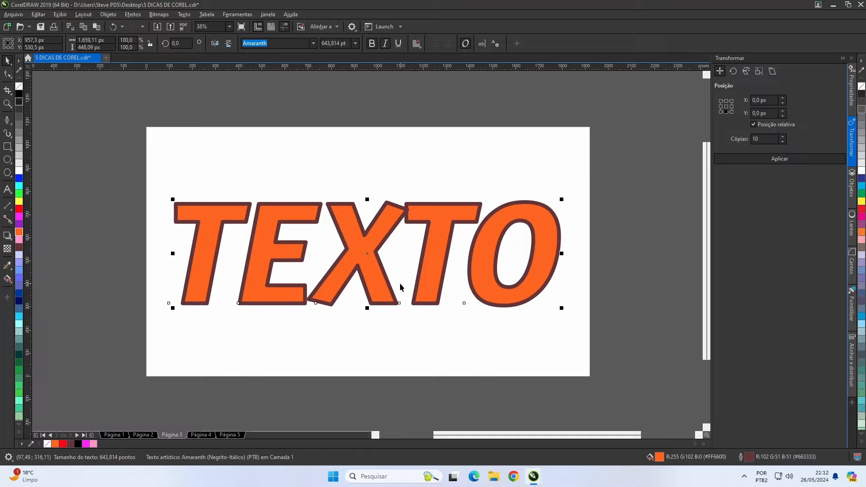
key(ctrl+z)
click(412, 329)
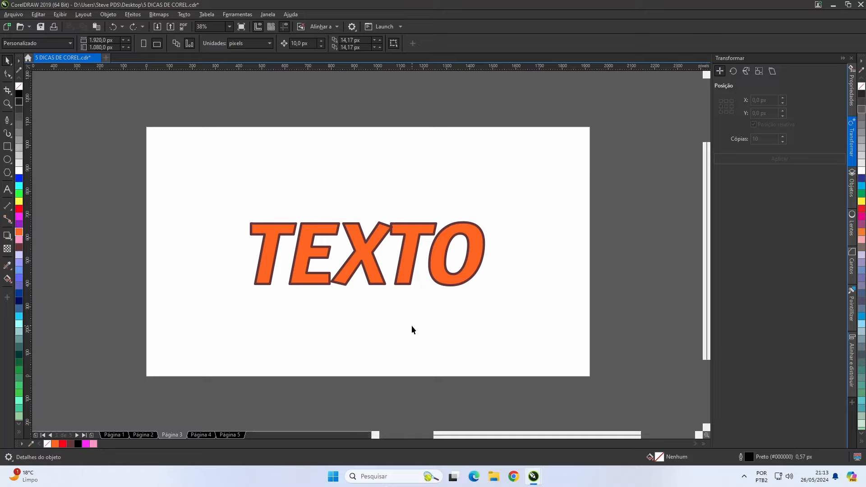
- Go to page 4, move the black text straight down by about 117 px and deselect it
key(Page_Down)
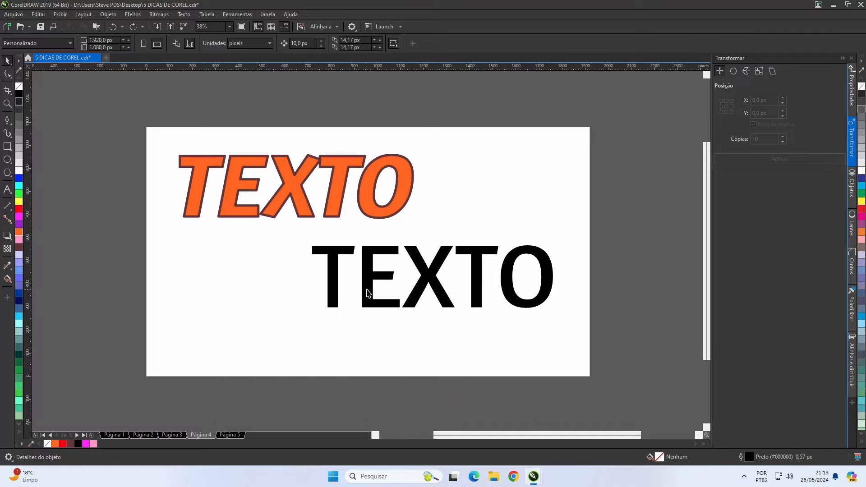
drag(372, 282, 366, 308)
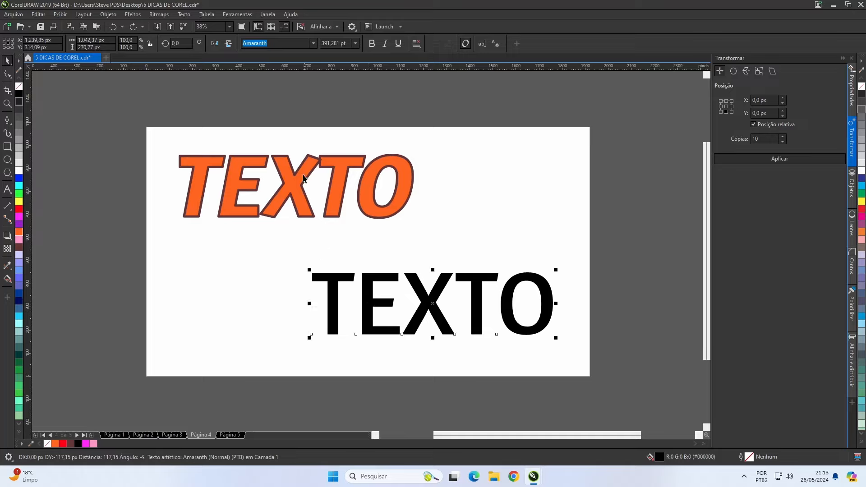
click(292, 256)
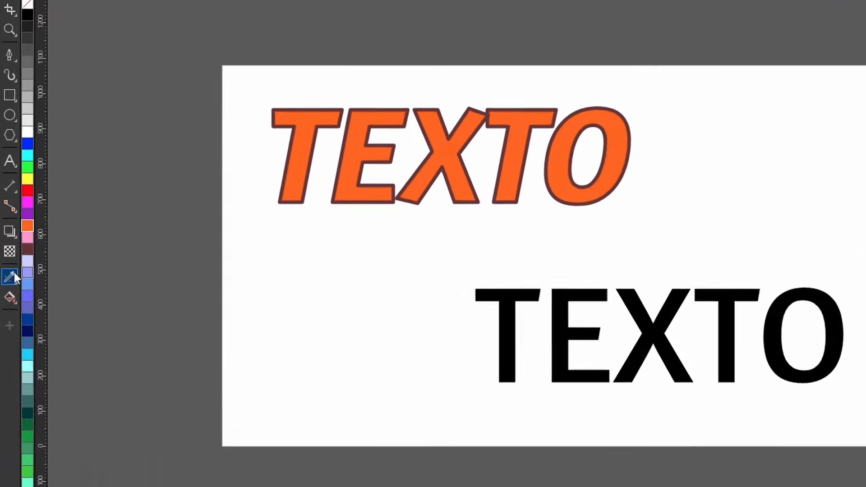
- Activate the Attributes Eyedropper and review which properties, transformations and effects it is set to copy
click(8, 266)
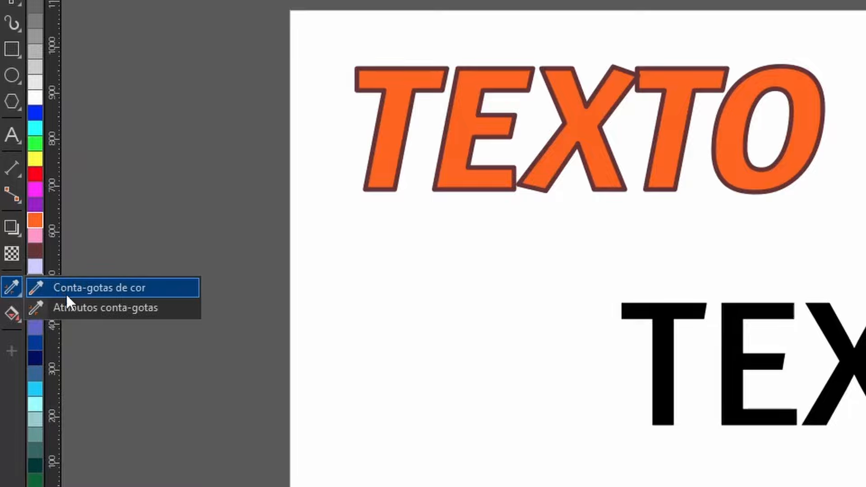
click(104, 307)
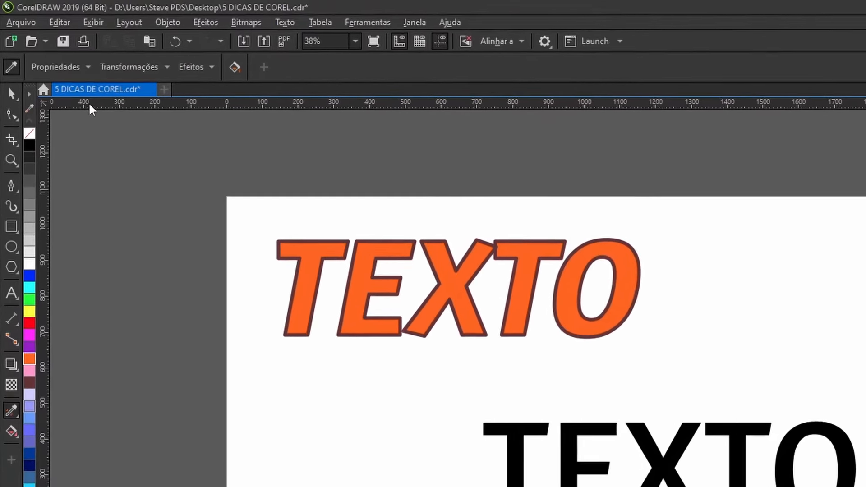
click(48, 69)
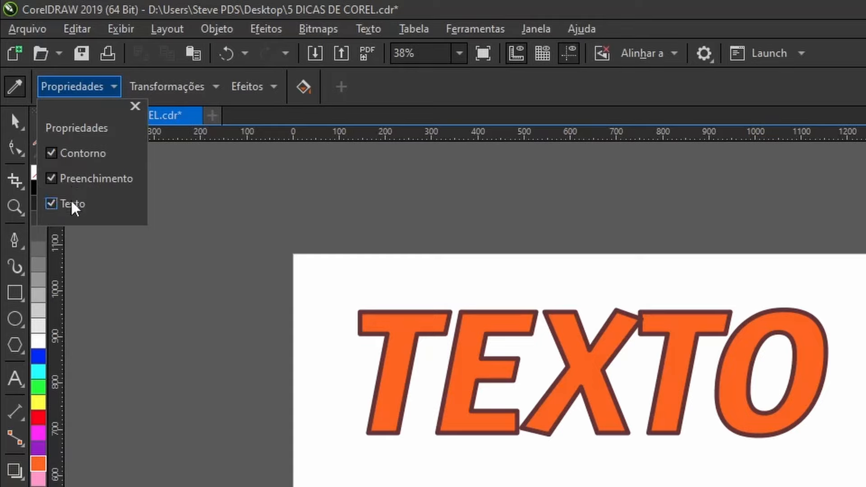
click(187, 89)
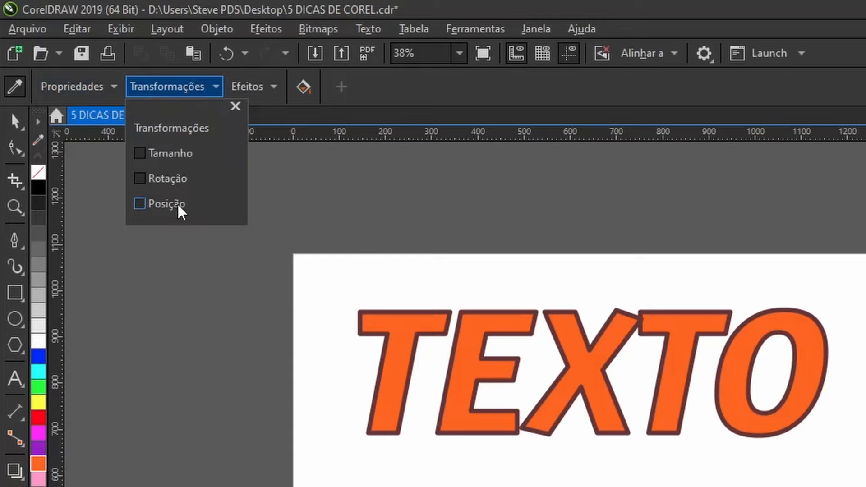
click(270, 89)
click(266, 88)
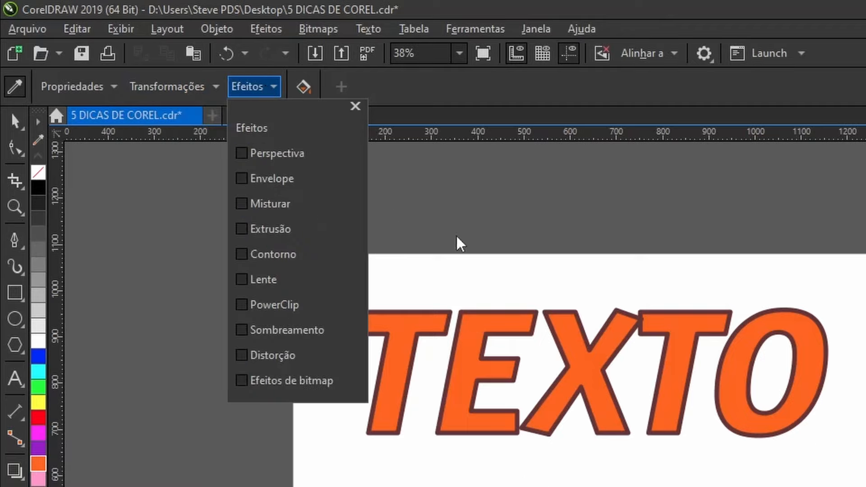
click(84, 93)
click(84, 92)
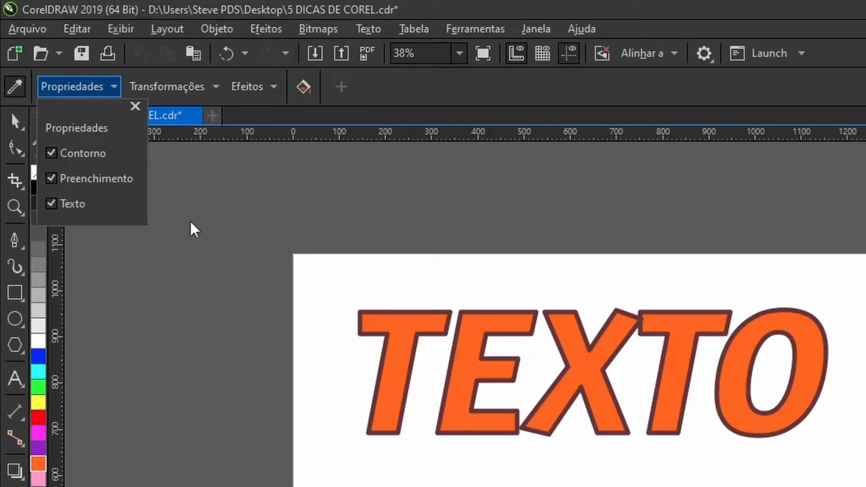
- Sample the orange text's outline, fill and text attributes, apply them to the black text, and return to the Pick tool
click(481, 331)
click(474, 321)
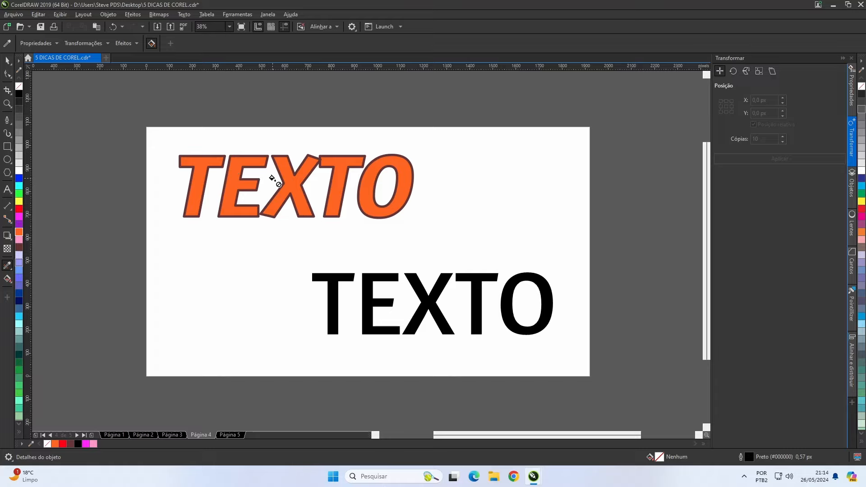
click(364, 296)
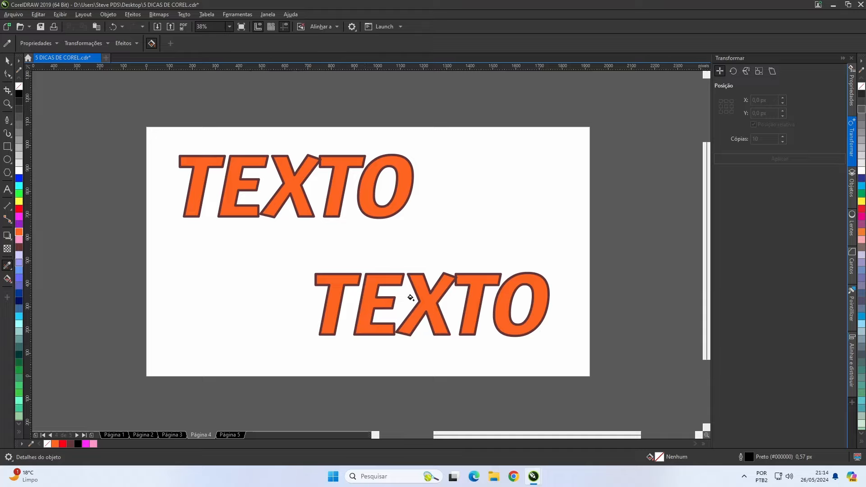
click(7, 60)
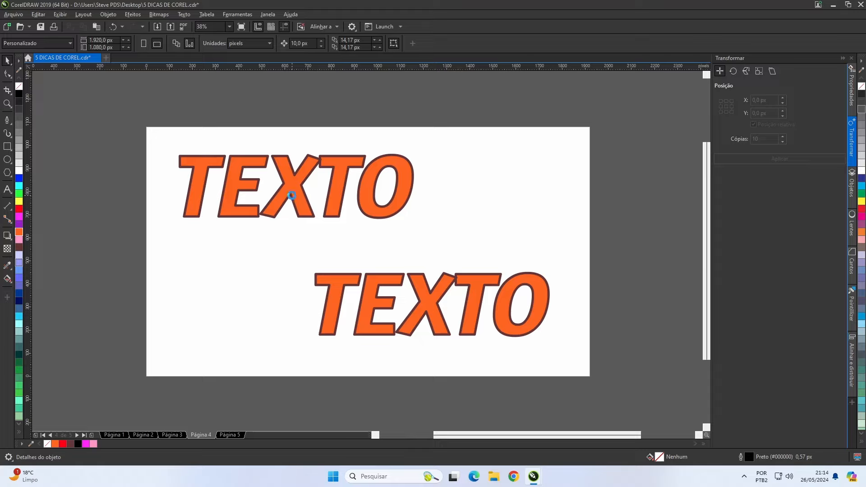
- Go to page 5, delete the trapezoid and select the square
key(Page_Down)
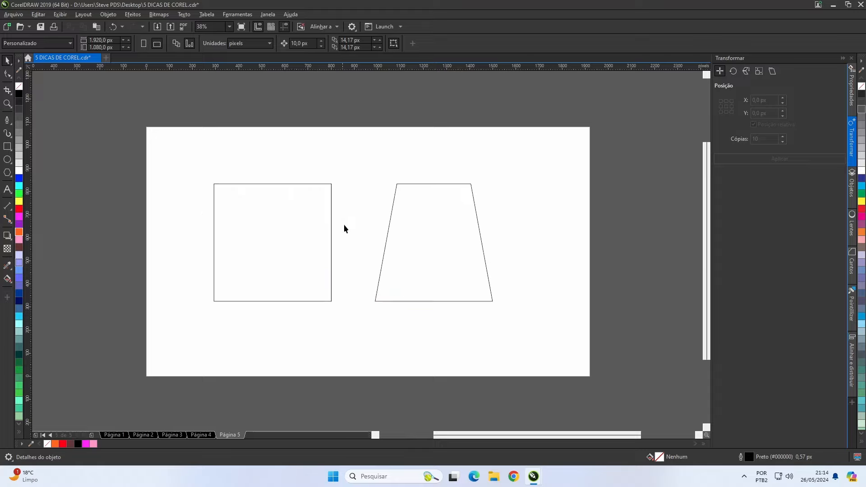
click(453, 242)
key(Delete)
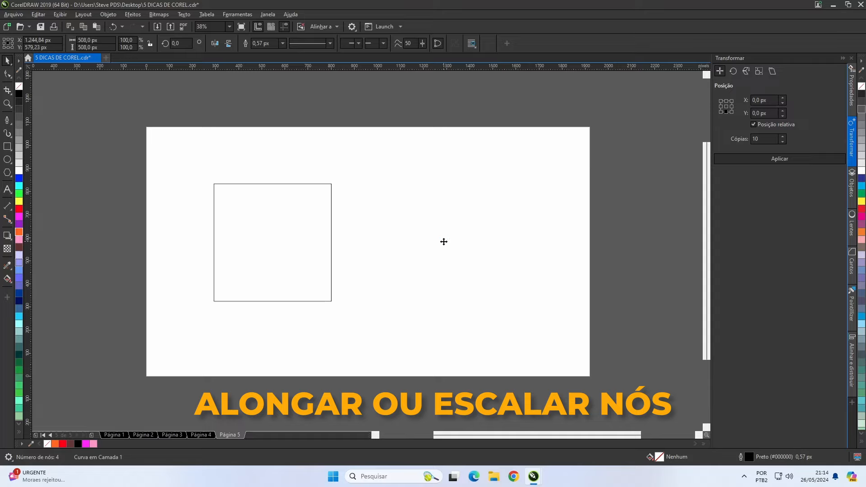
click(315, 239)
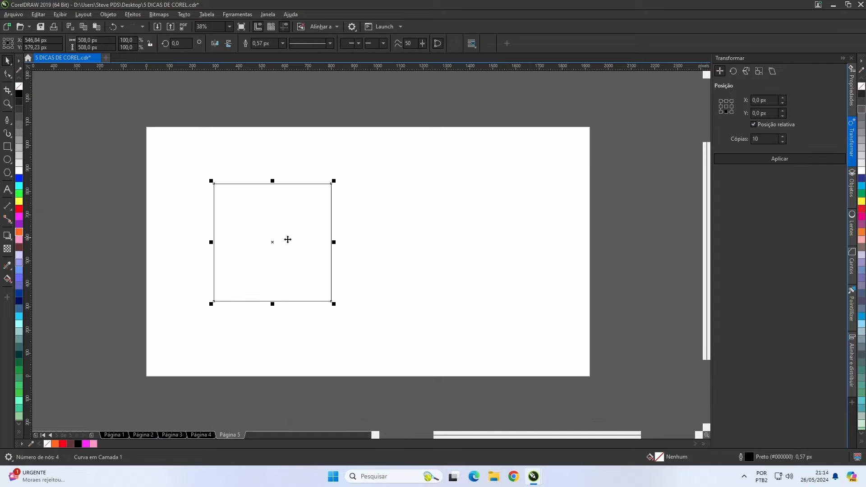